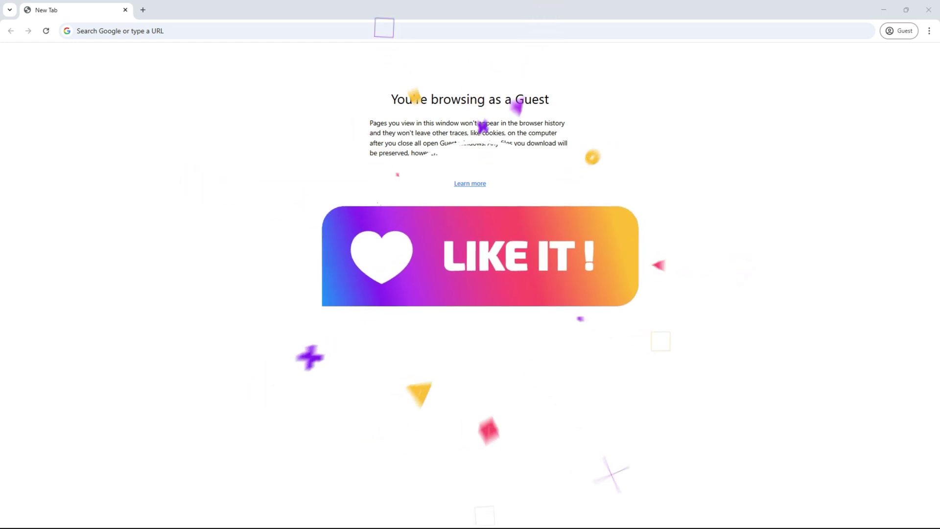
Download the Feelin Teachy font from dafont.com's Recently added fonts as feelin_teachy.zip.
click(199, 30)
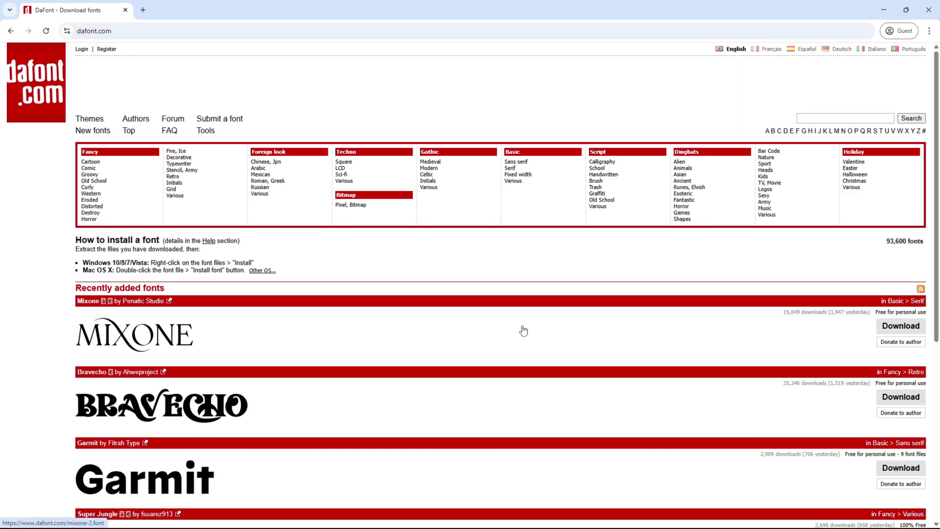
scroll(524, 330, down, 3)
scroll(524, 330, down, 3)
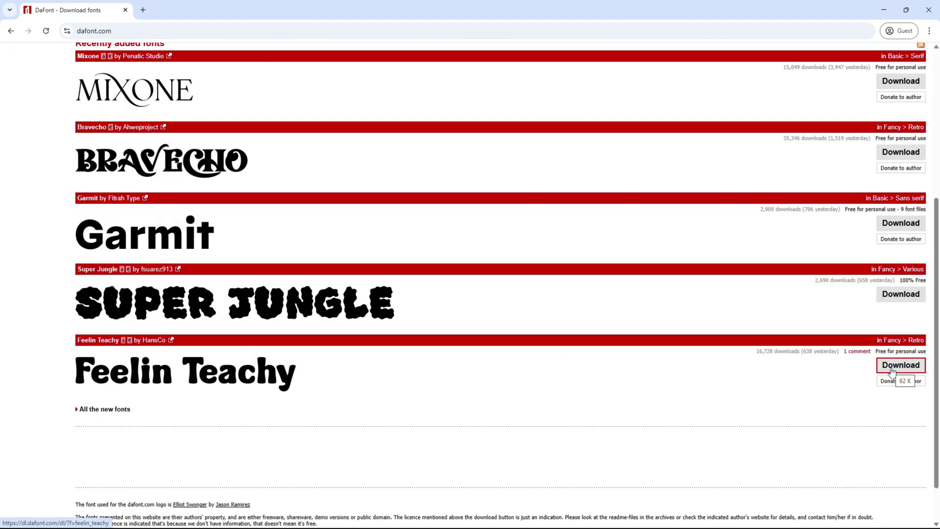
click(892, 368)
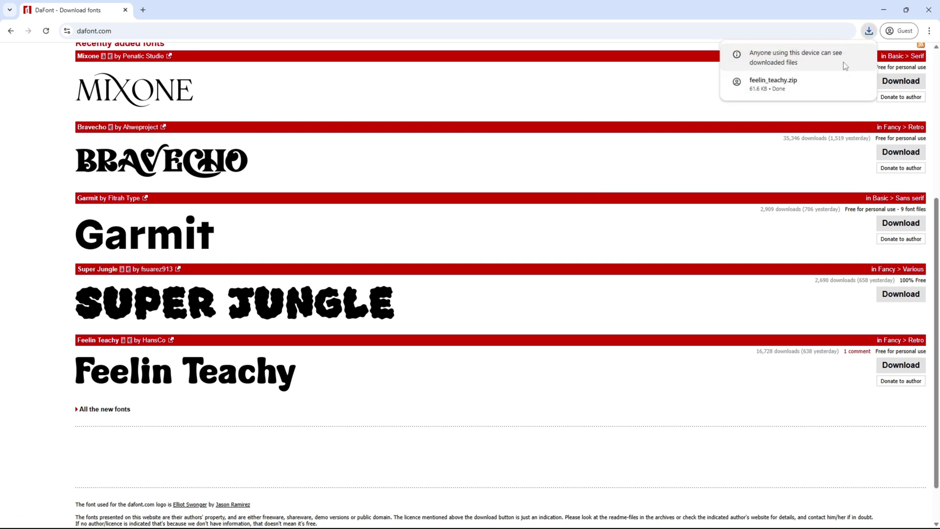
Extract feelin_teachy.zip from the Downloads folder into a feelin_teachy folder with Extract All.
click(847, 86)
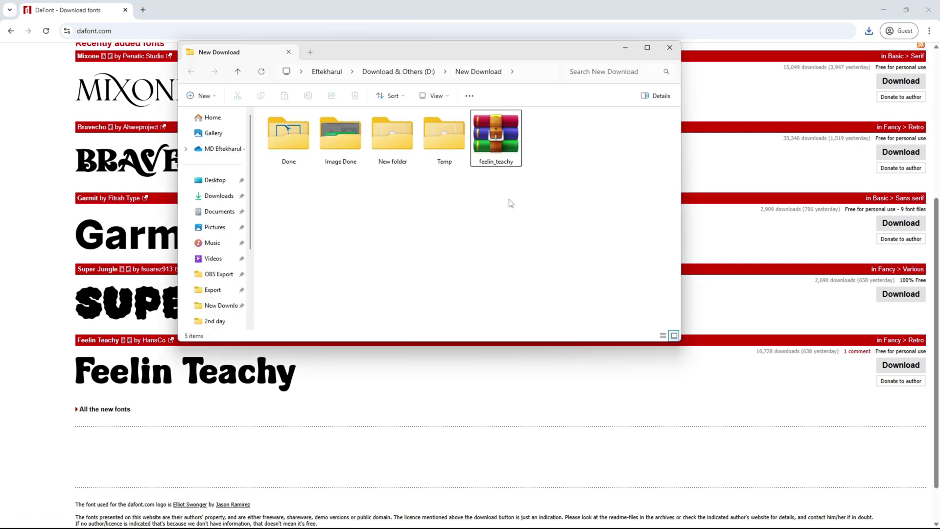
right_click(496, 140)
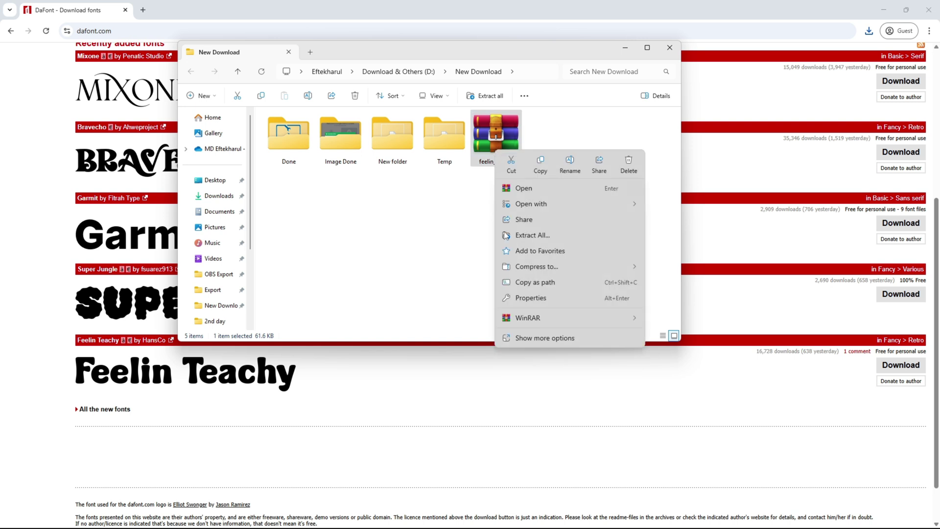
click(550, 336)
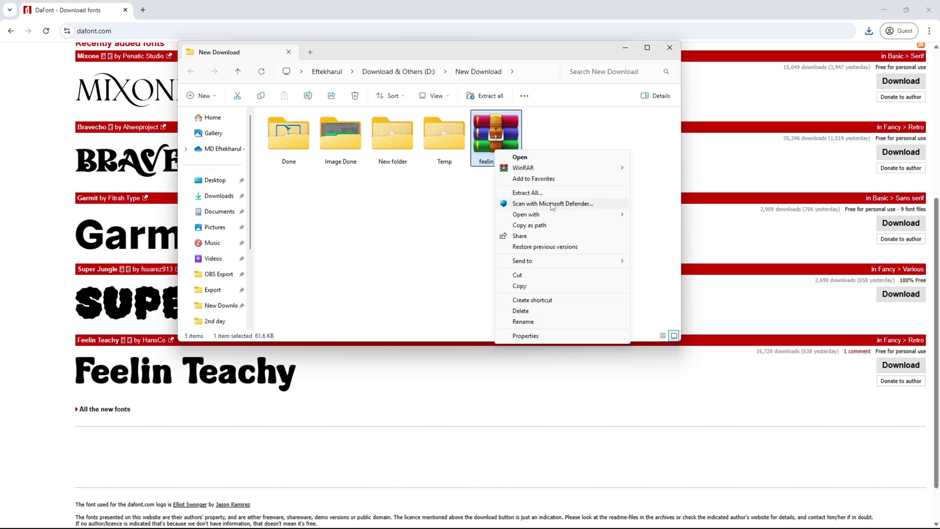
click(526, 193)
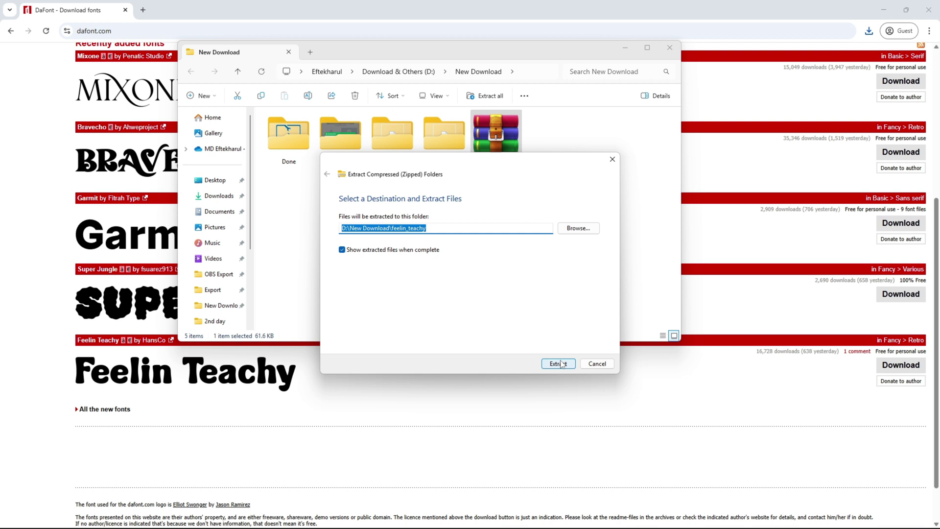
click(559, 364)
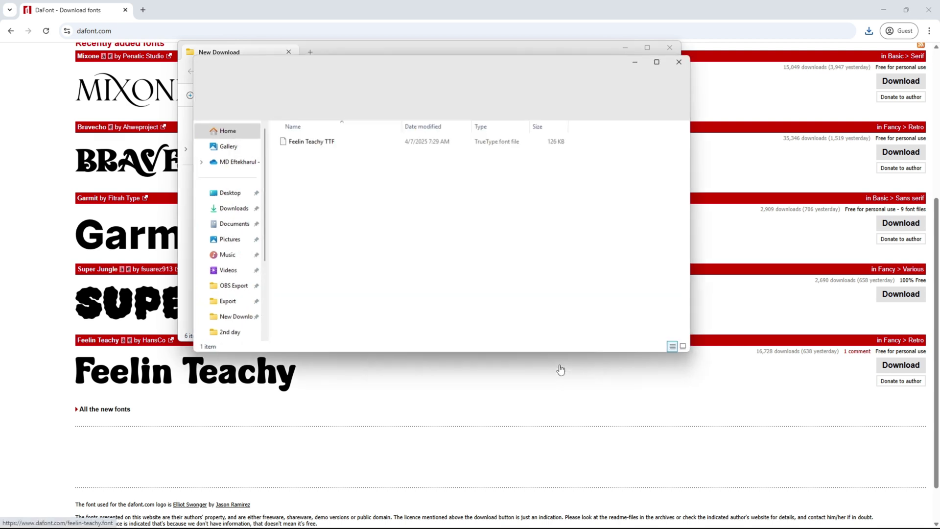
Install the Feelin Teachy TTF for all users, then launch Filmora and browse its Titles.
double_click(548, 140)
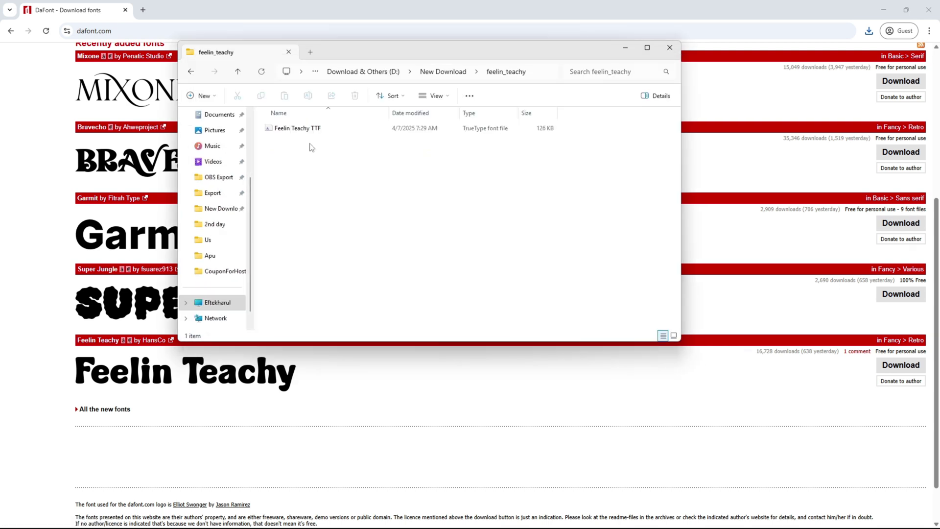
click(301, 131)
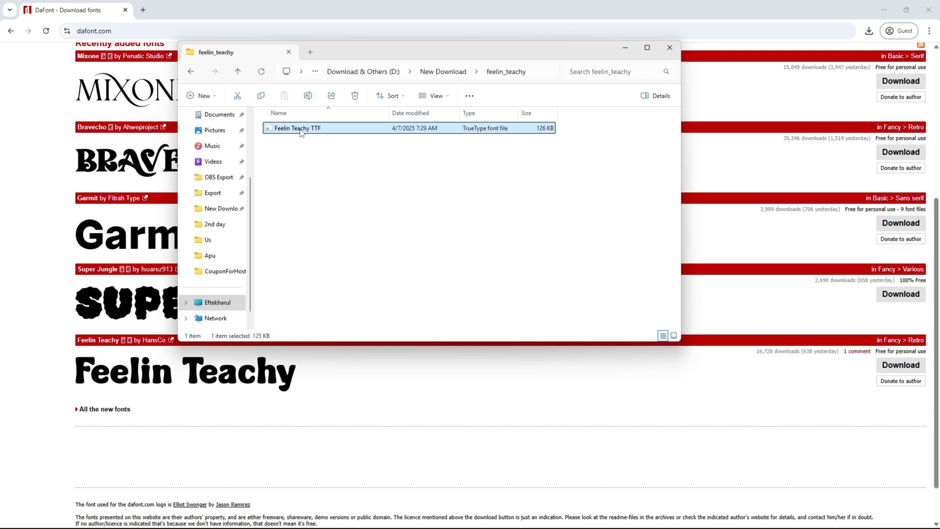
right_click(302, 134)
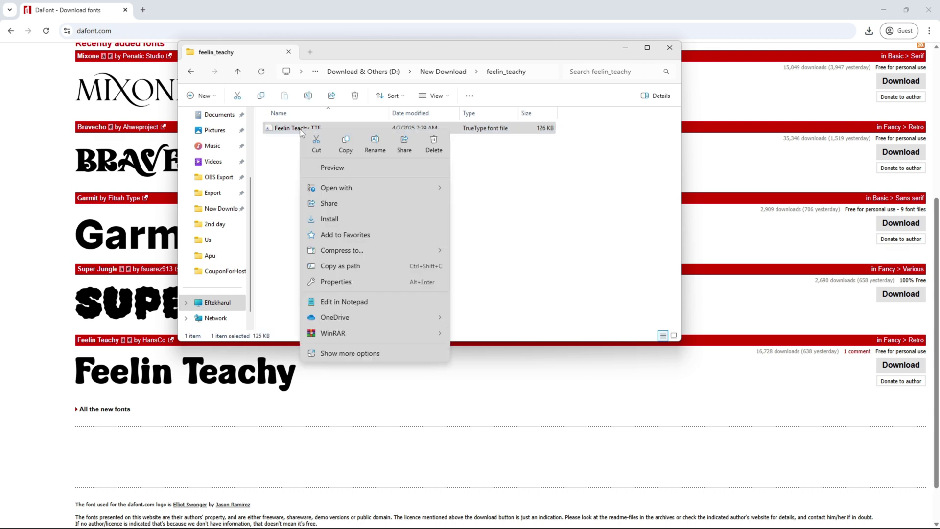
click(372, 354)
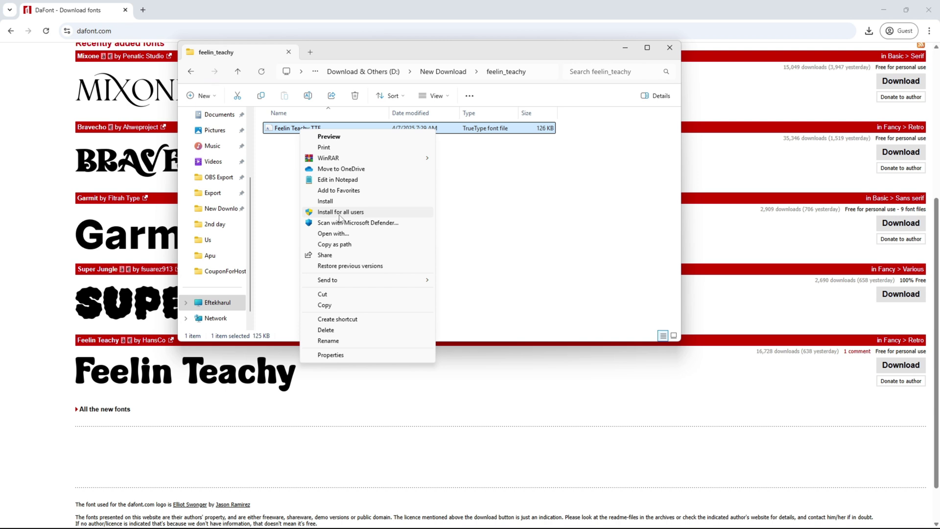
click(340, 213)
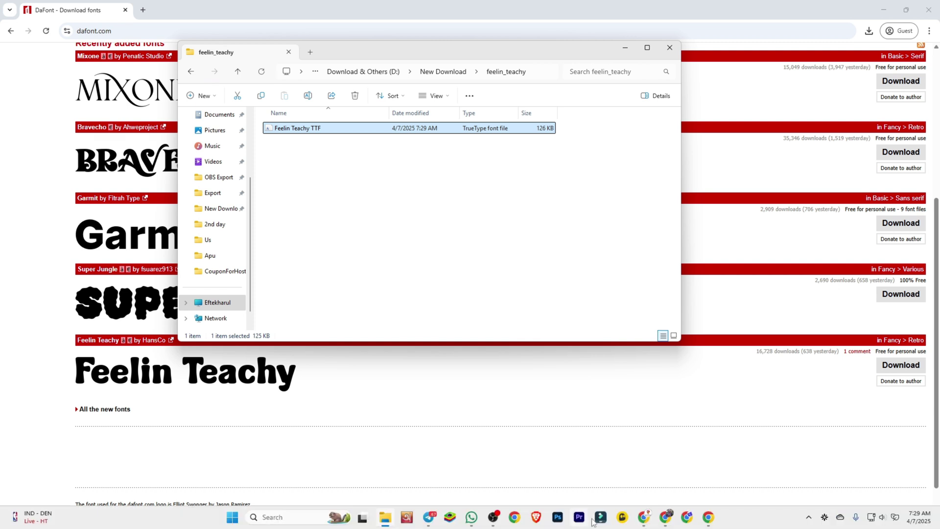
click(600, 517)
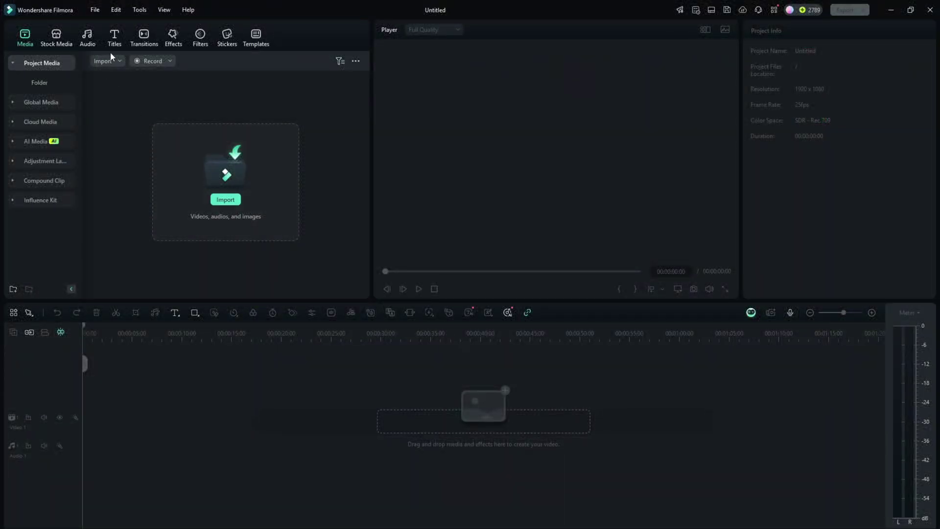
click(114, 37)
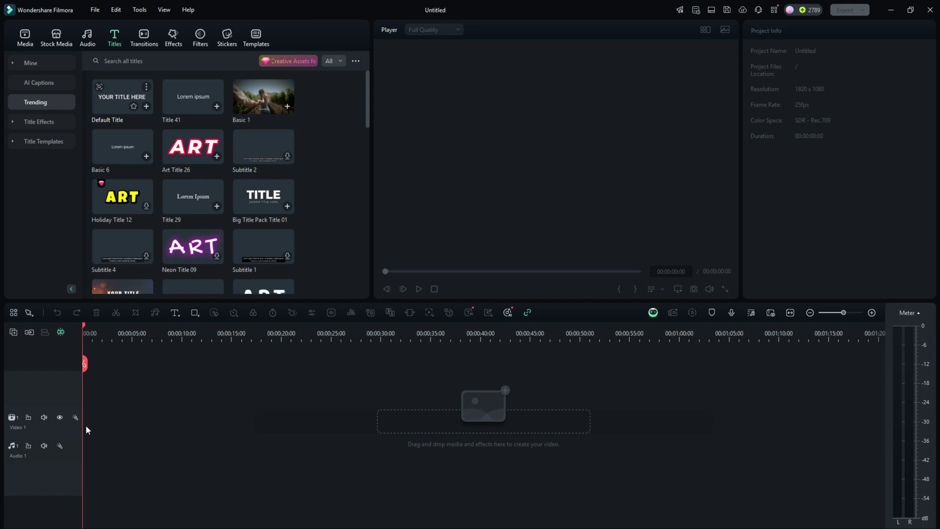
Put the Default Title on the timeline and set its font to Feelin Teachy.
double_click(122, 97)
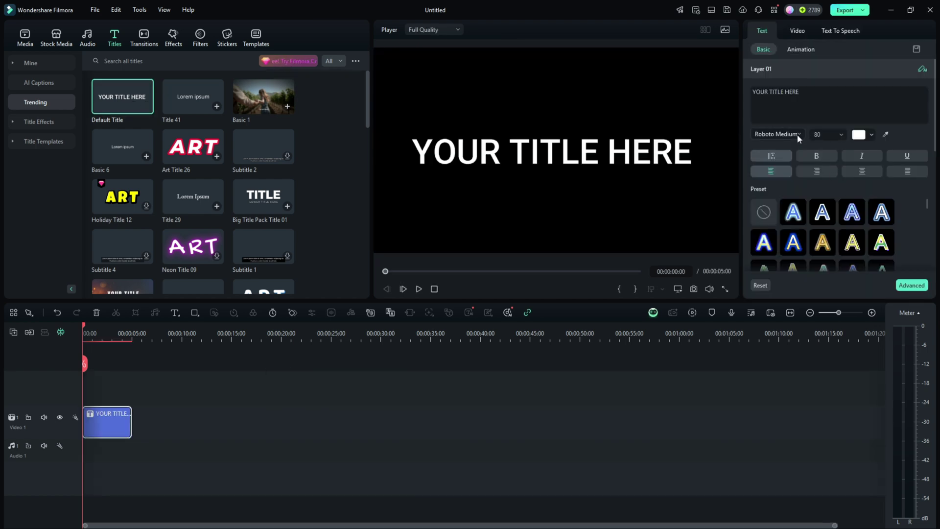
click(797, 134)
double_click(765, 134)
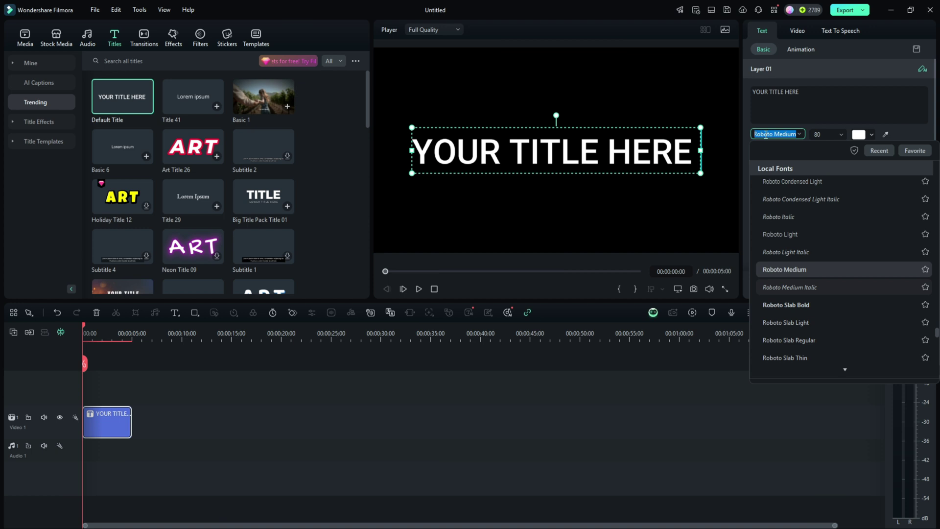
text(fee)
click(788, 170)
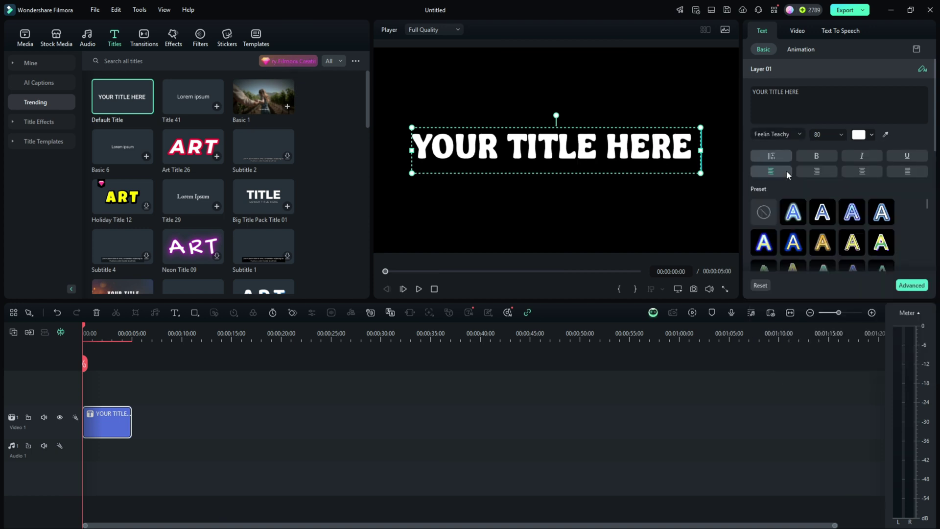